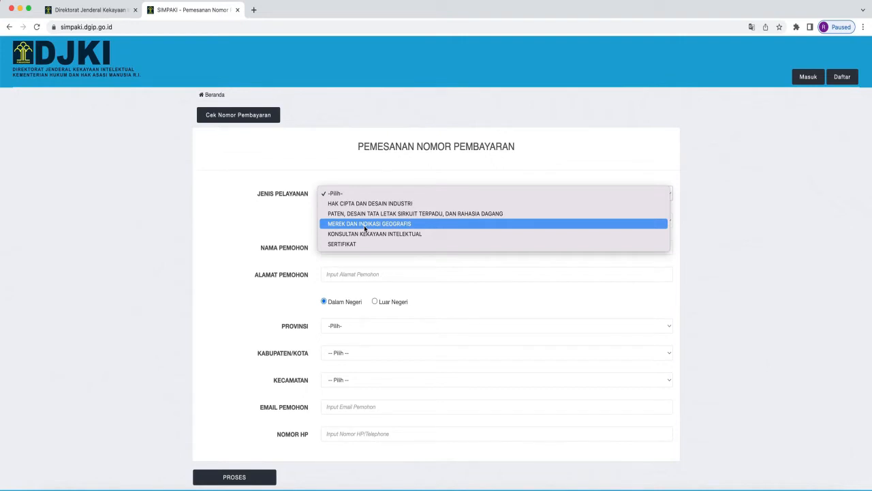
Set the service type to MEREK DAN INDIKASI GEOGRAFIS with the sub-service Pencatatan Pengalihan Hak atas Merek
click(364, 227)
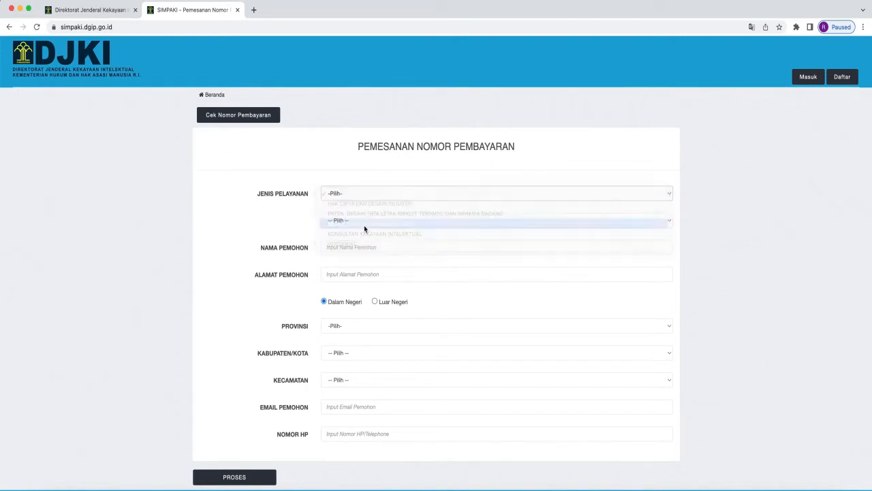
click(333, 221)
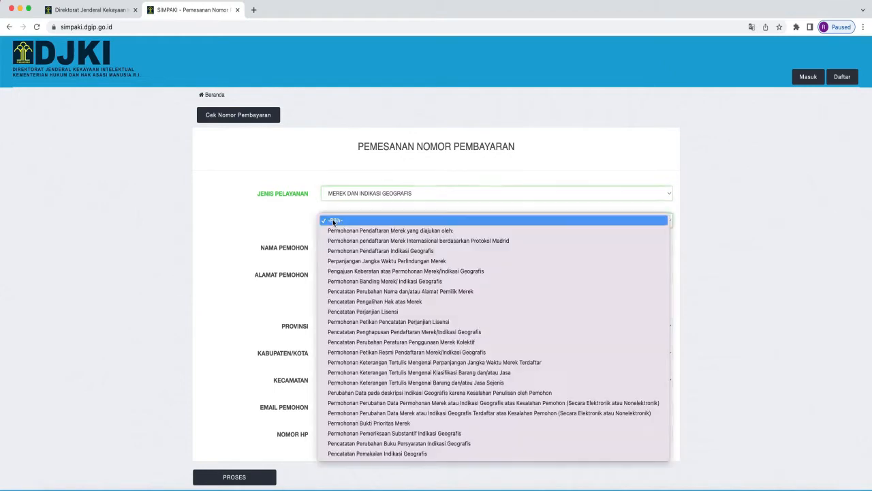
click(405, 301)
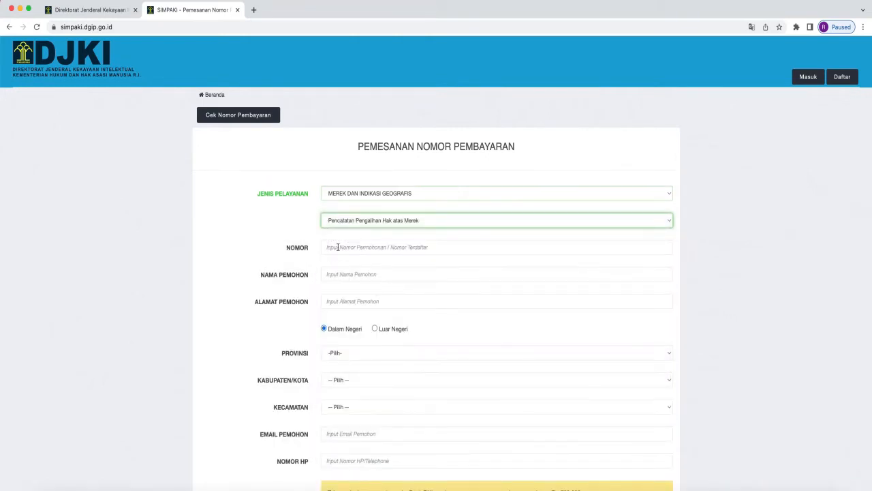
Fill in the trademark's application or registration number, the applicant's name and the applicant's address using the saved suggestions
click(339, 247)
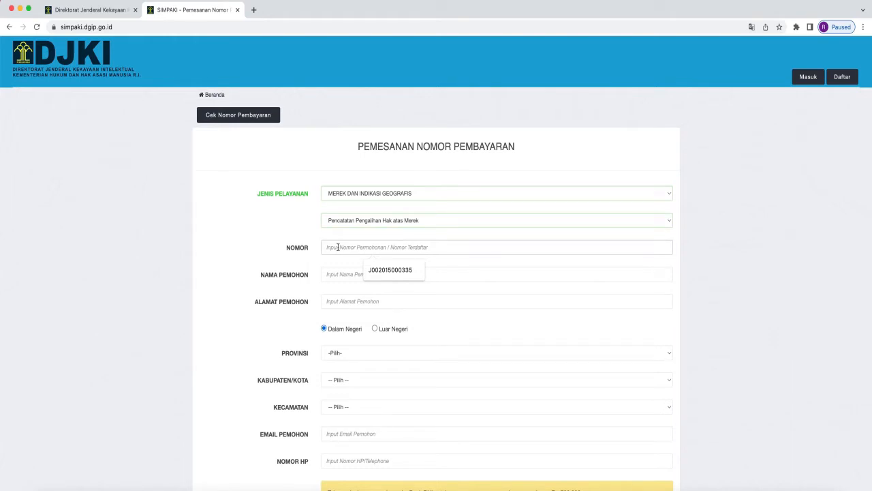
click(390, 270)
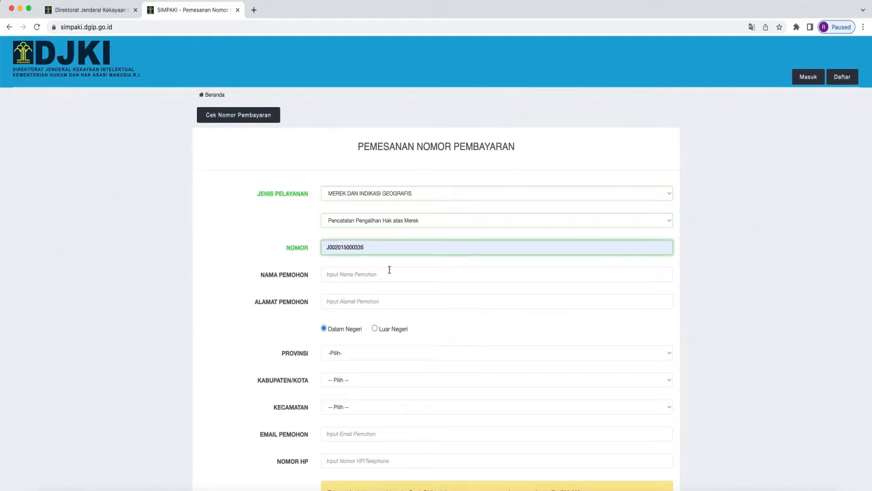
click(336, 276)
click(401, 298)
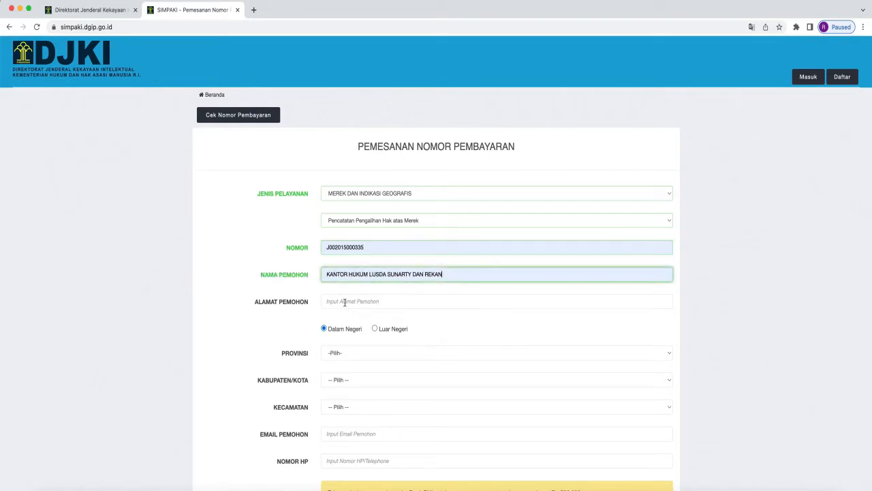
click(344, 303)
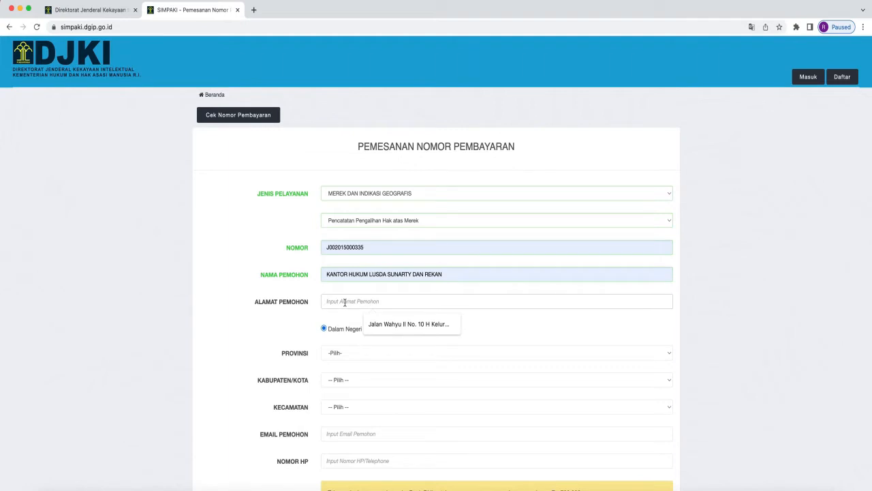
click(390, 325)
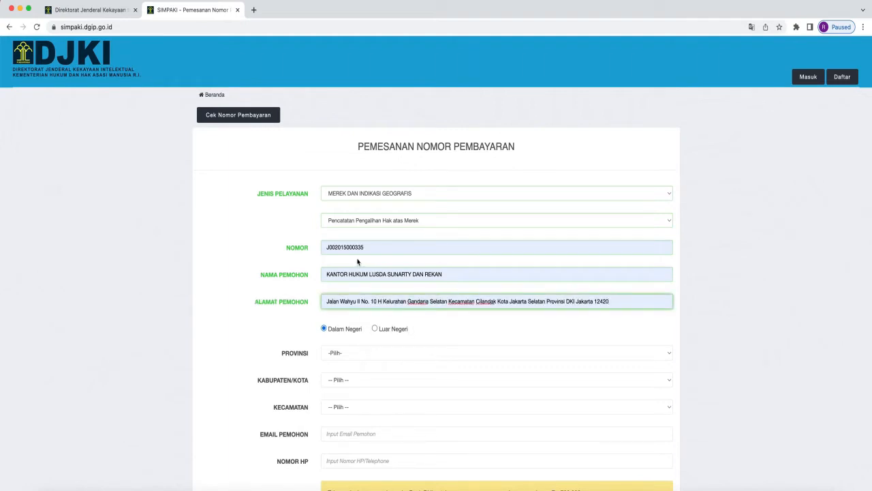
Set the applicant's province to DKI JAKARTA, the city to KOTA ADMINISTRASI JAKARTA SELATAN and the district to CILANDAK
click(334, 354)
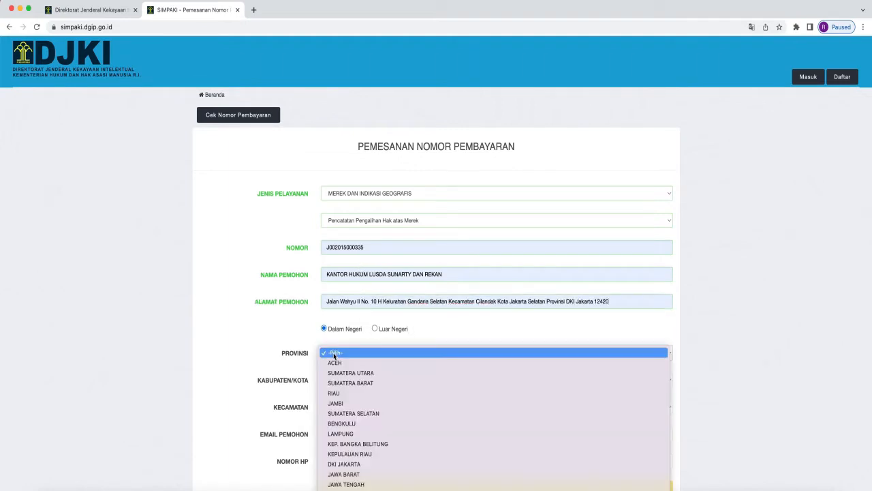
click(353, 465)
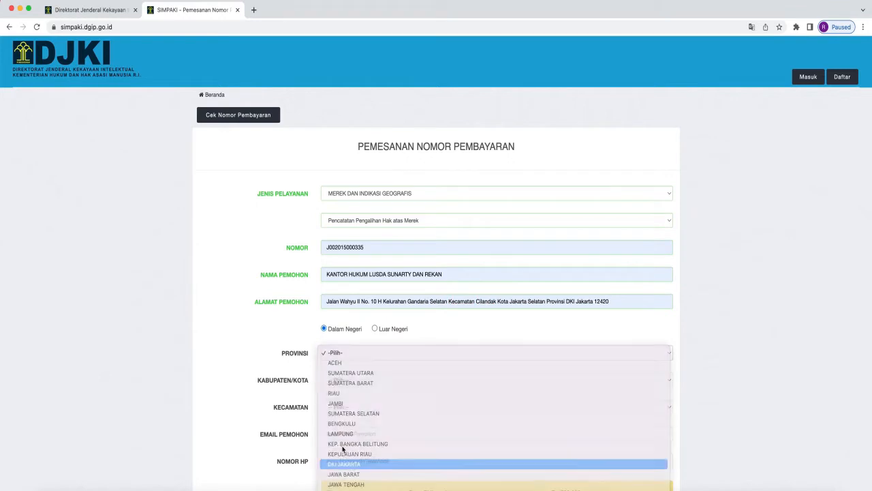
click(347, 379)
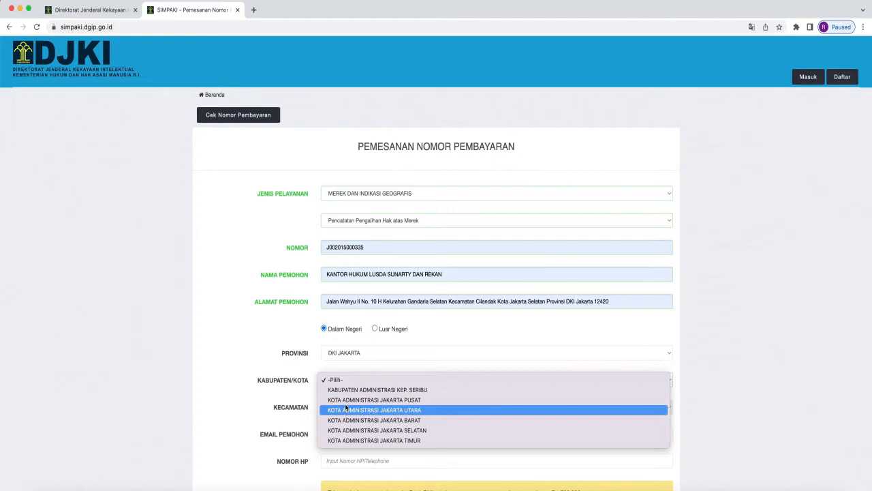
click(370, 430)
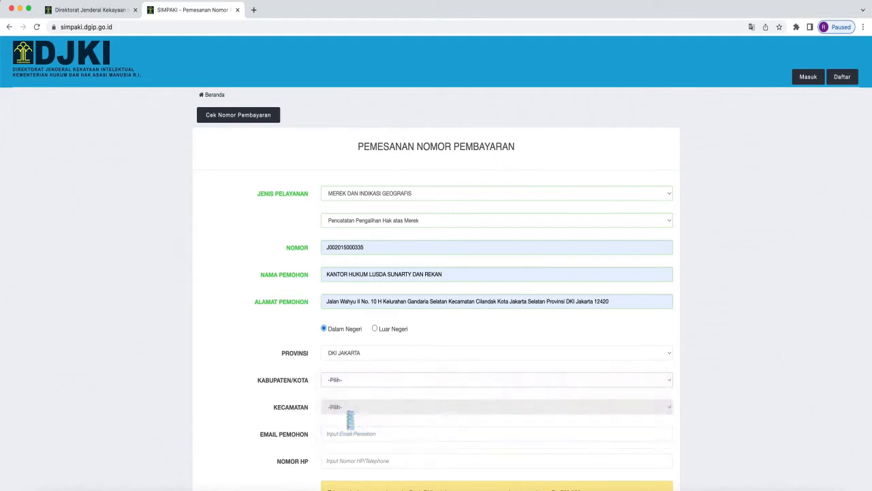
click(347, 407)
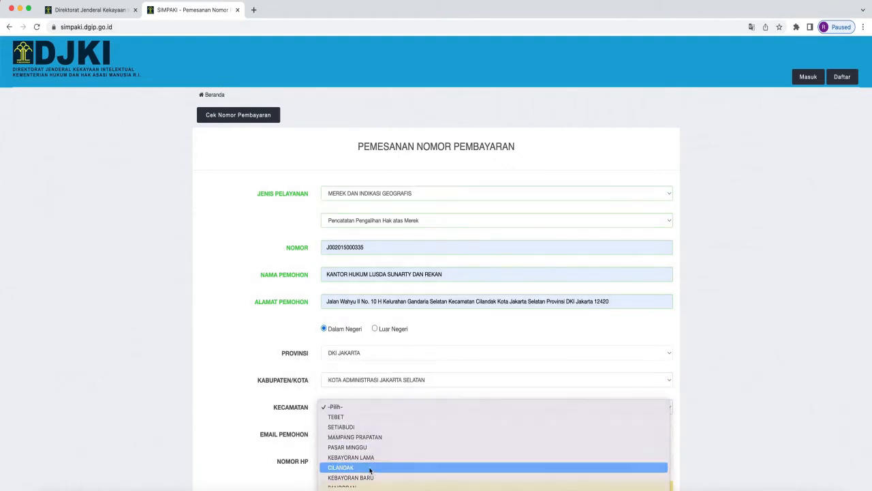
click(374, 468)
Fill in the applicant's e-mail address and mobile phone number from the saved suggestions
click(335, 434)
click(400, 456)
click(399, 460)
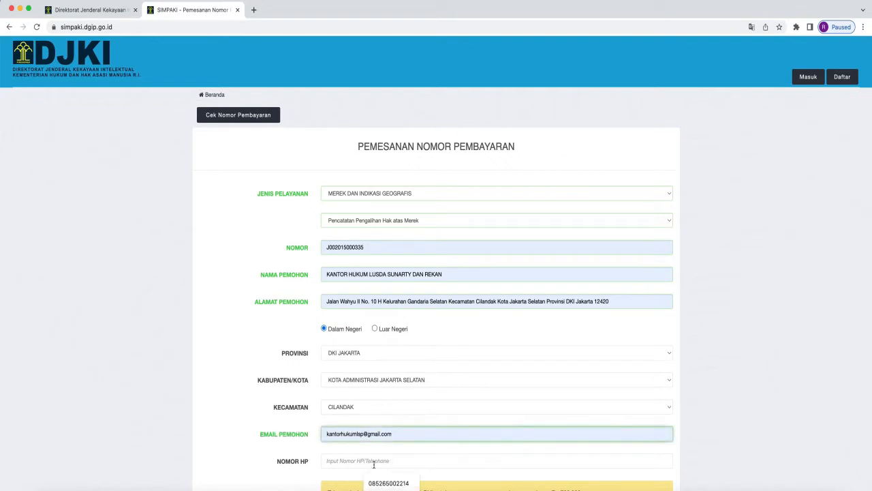
click(389, 481)
Highlight the payable amount in the notice and accept the terms and conditions
scroll(272, 402, down, 3)
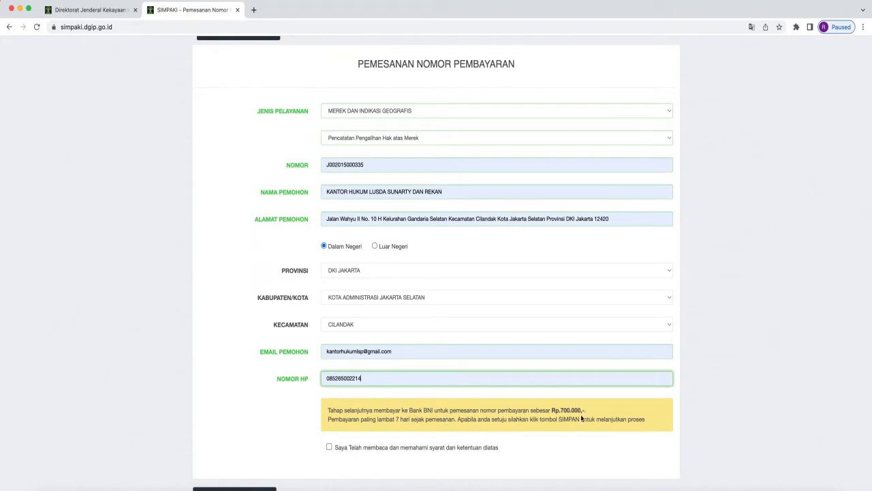
drag(551, 410, 589, 409)
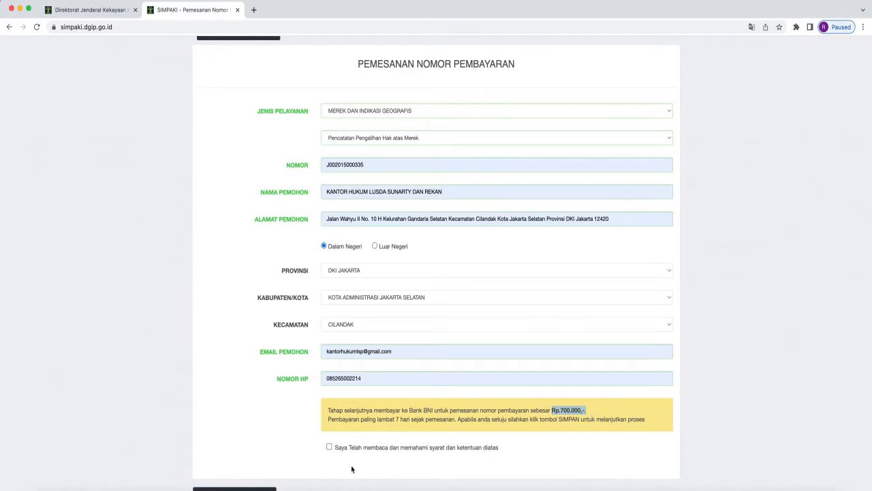
click(330, 447)
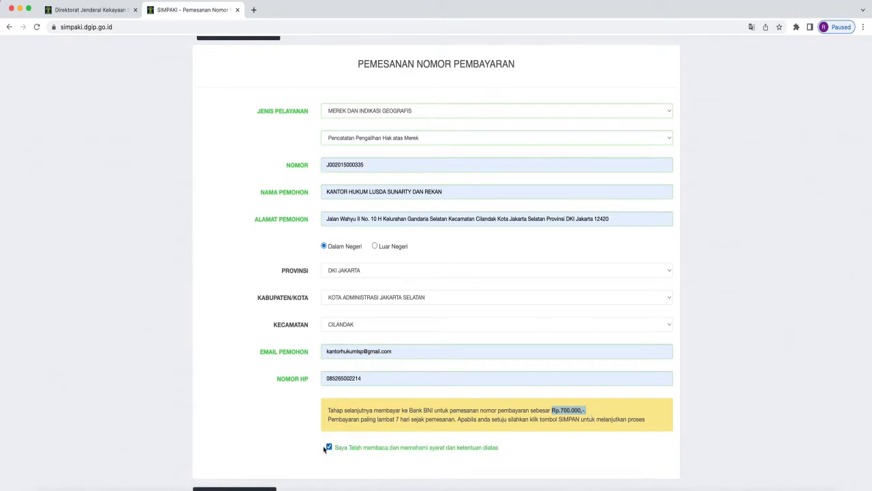
Review the completed payment number order form and submit it for processing
scroll(327, 447, down, 1)
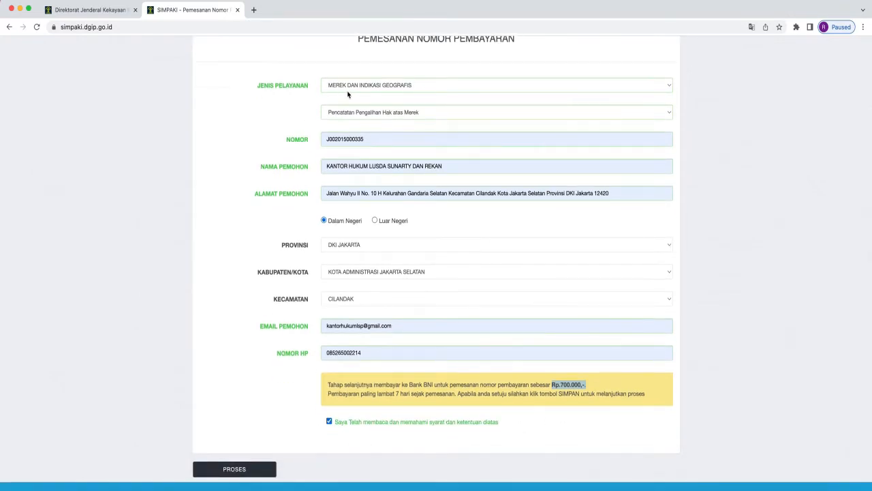
scroll(348, 92, down, 1)
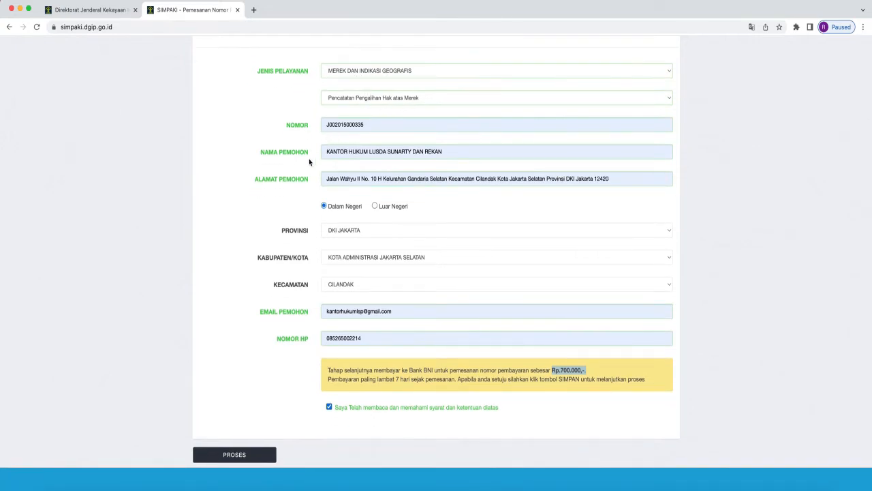
scroll(320, 255, up, 1)
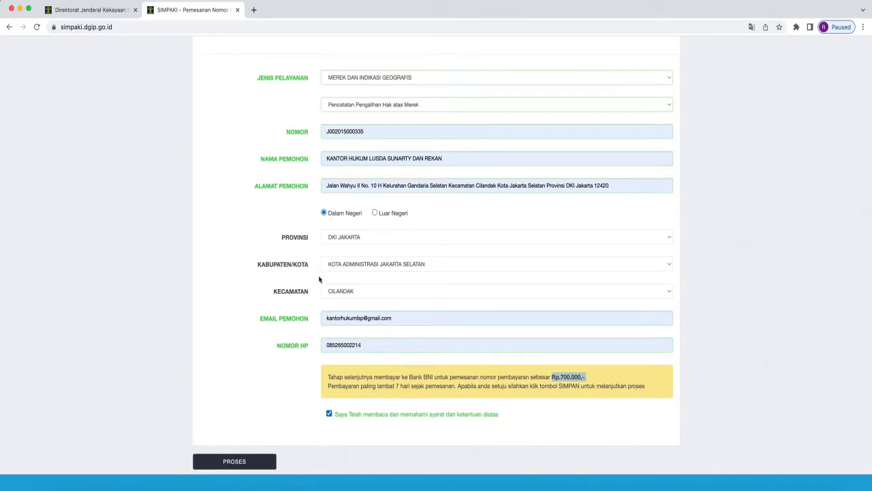
scroll(317, 294, up, 2)
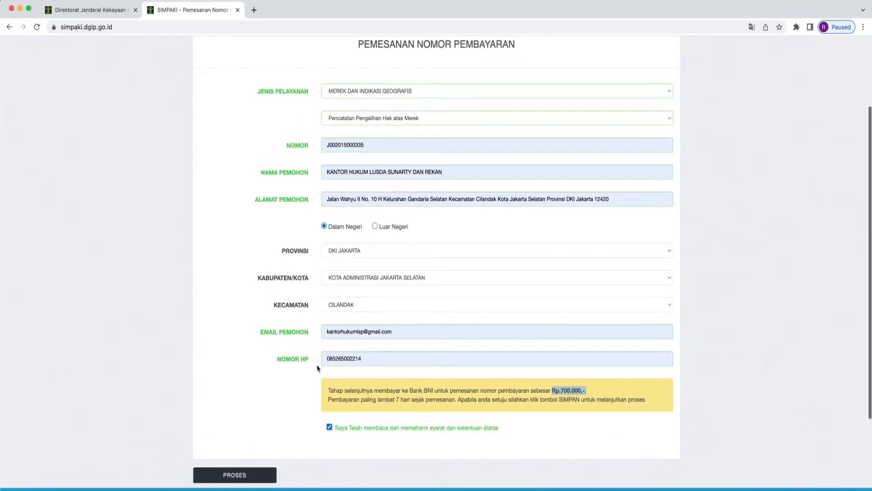
scroll(314, 372, up, 4)
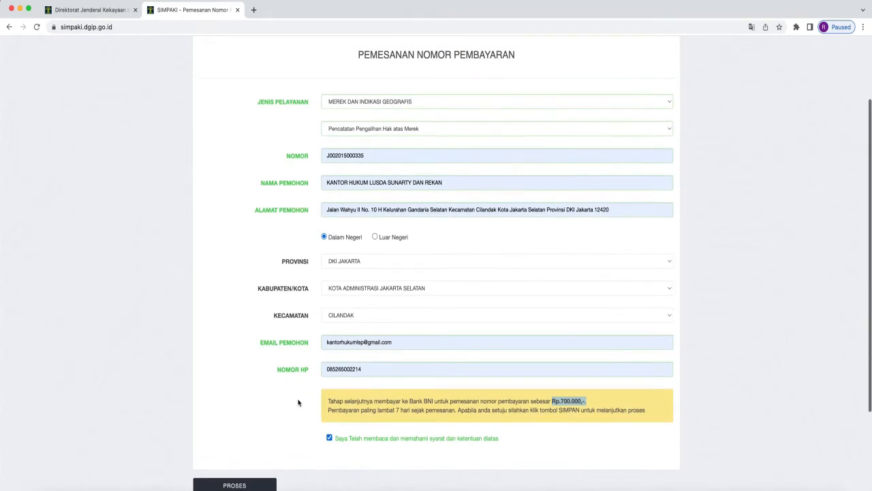
scroll(270, 451, down, 5)
click(236, 417)
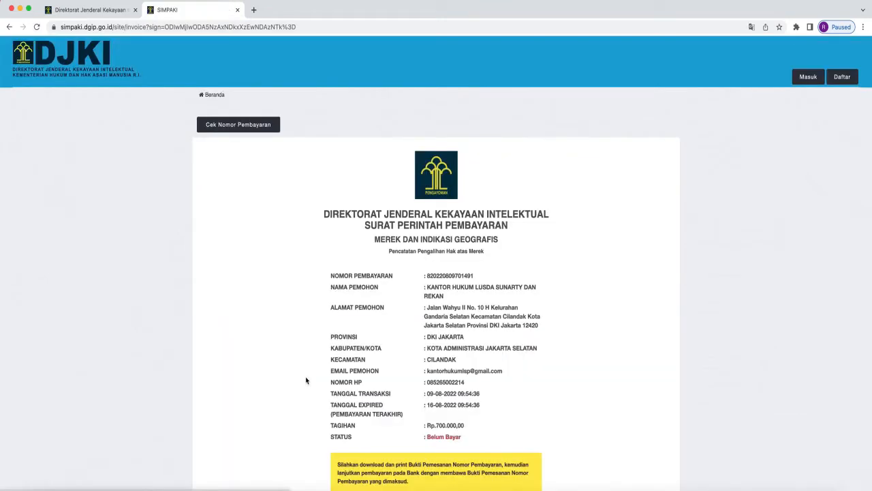
Examine the issued payment order and highlight its payment number
scroll(355, 296, down, 3)
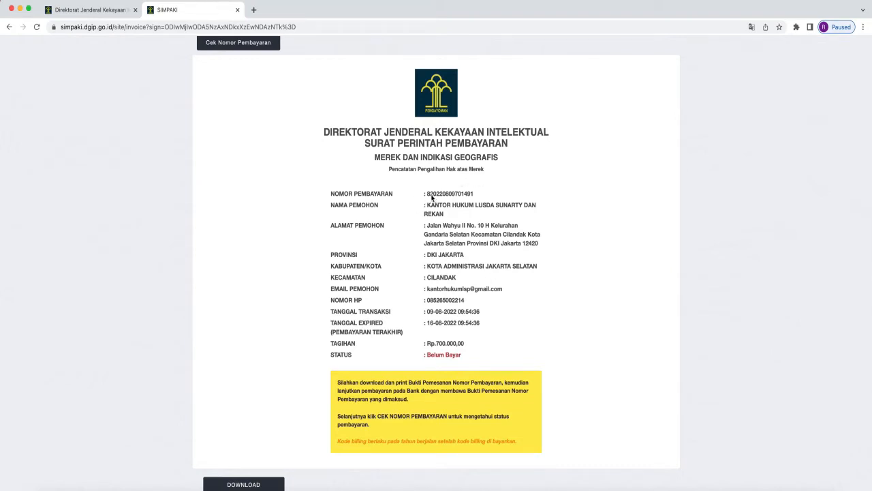
drag(426, 195, 482, 196)
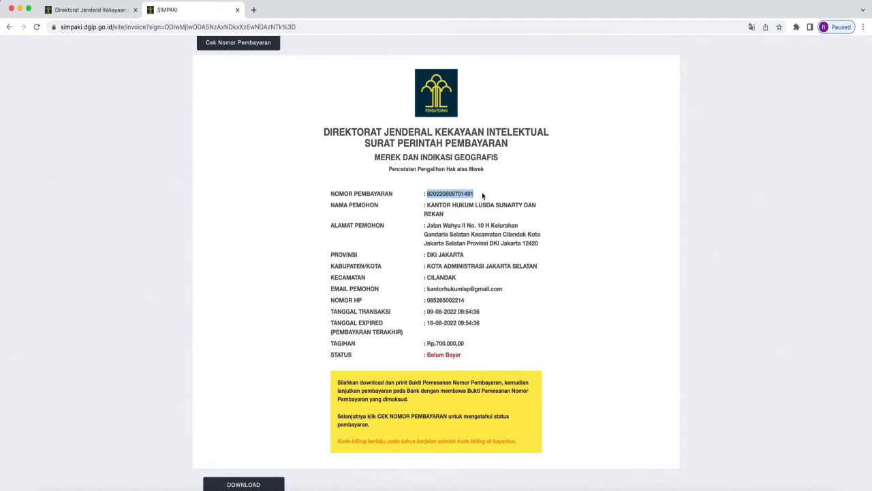
click(483, 194)
drag(426, 197, 475, 196)
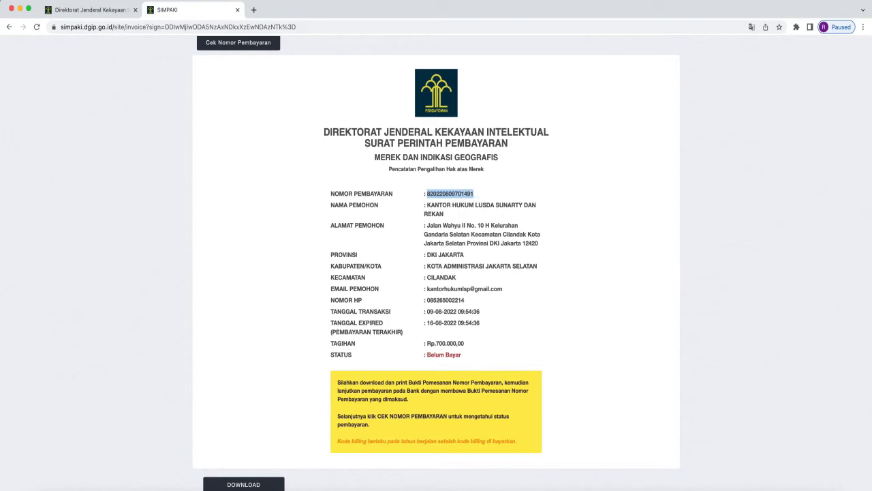
Switch to the merek.dgip.go.id trademark site and log in with the prefilled account credentials
click(97, 12)
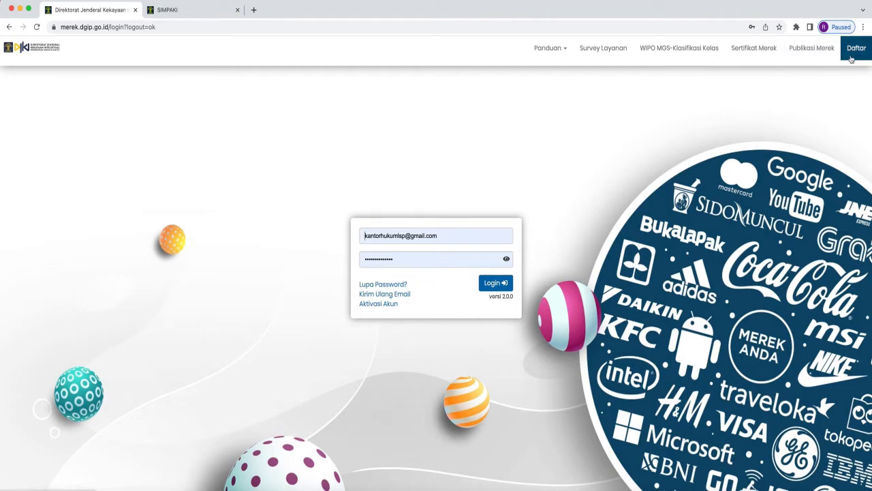
click(490, 283)
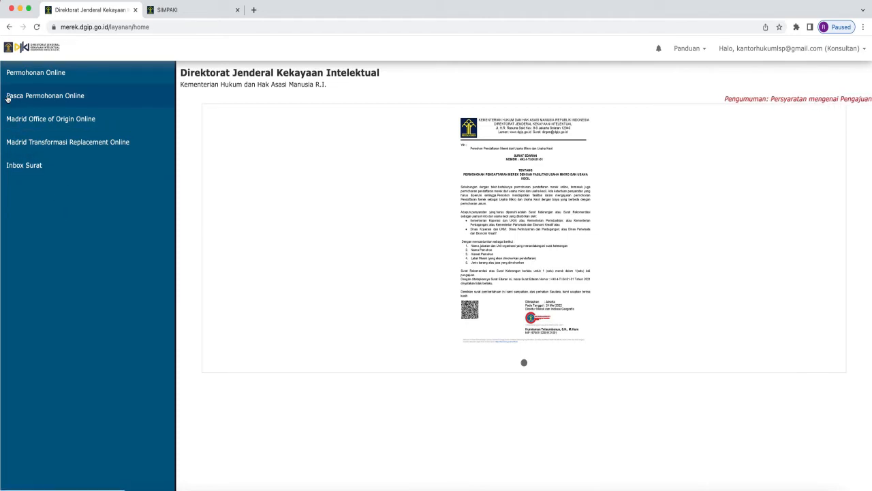
Start a new Pasca Permohonan Online request of type "05. Pencatatan Pengalihan Hak/Penggabungan (Merger) atas Merek/Merek Kolektif"
click(21, 99)
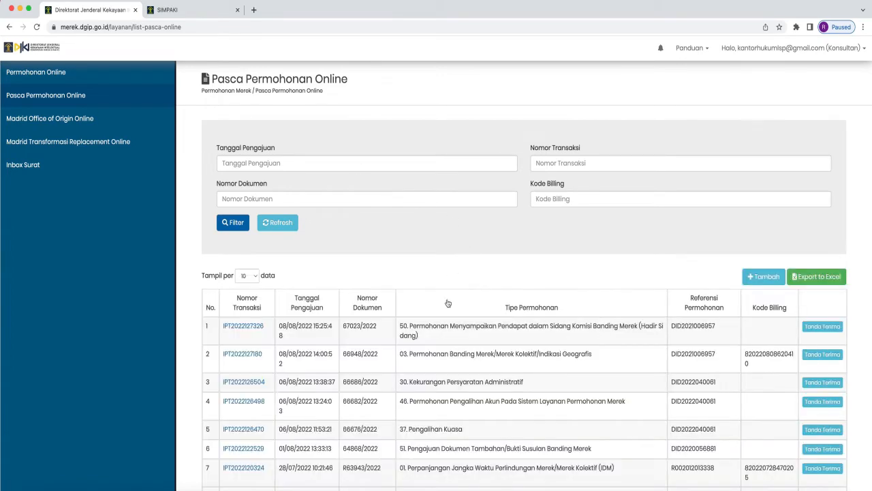
click(764, 278)
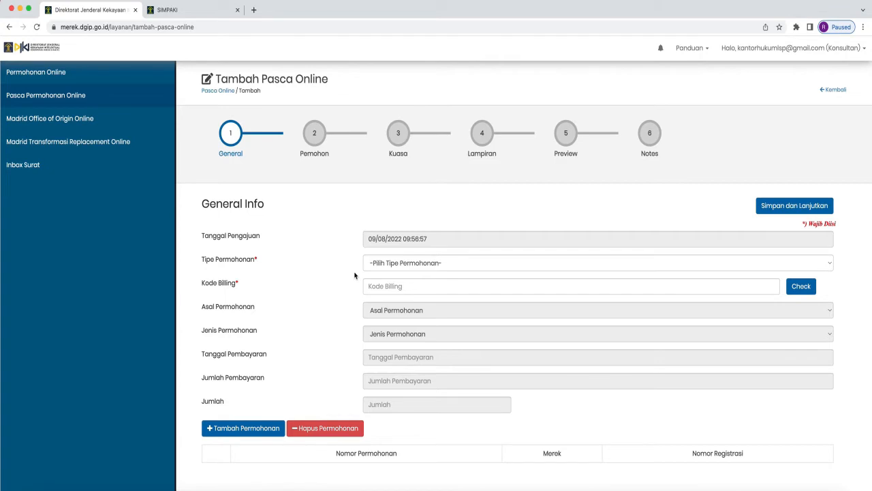
click(379, 265)
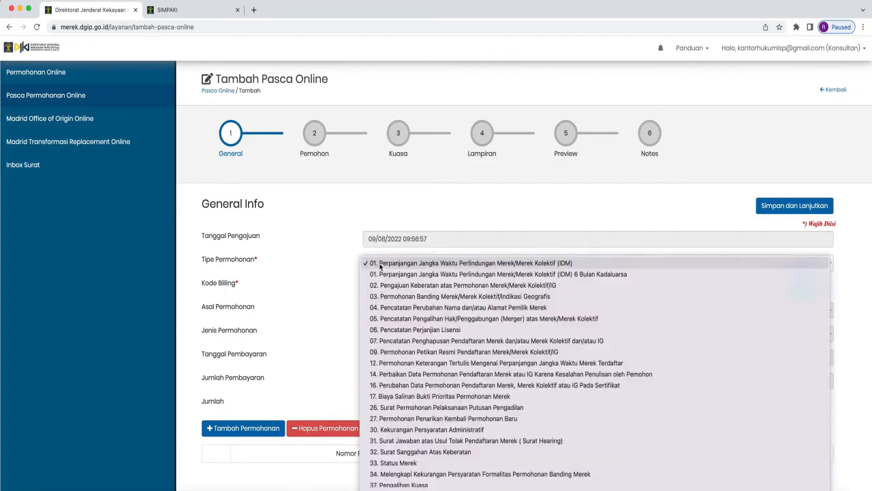
click(397, 320)
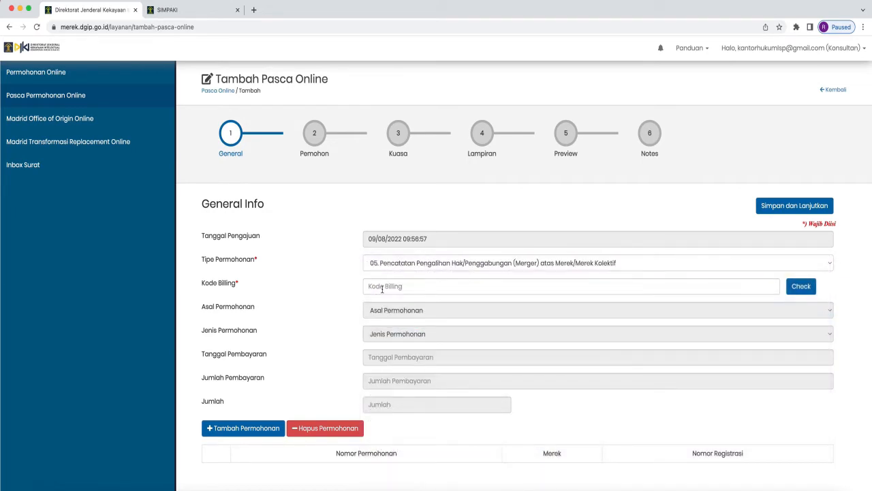
Copy the payment number from the SIMPAKI payment order into the request's Kode Billing field
click(198, 10)
drag(427, 194, 475, 196)
right_click(470, 195)
click(477, 214)
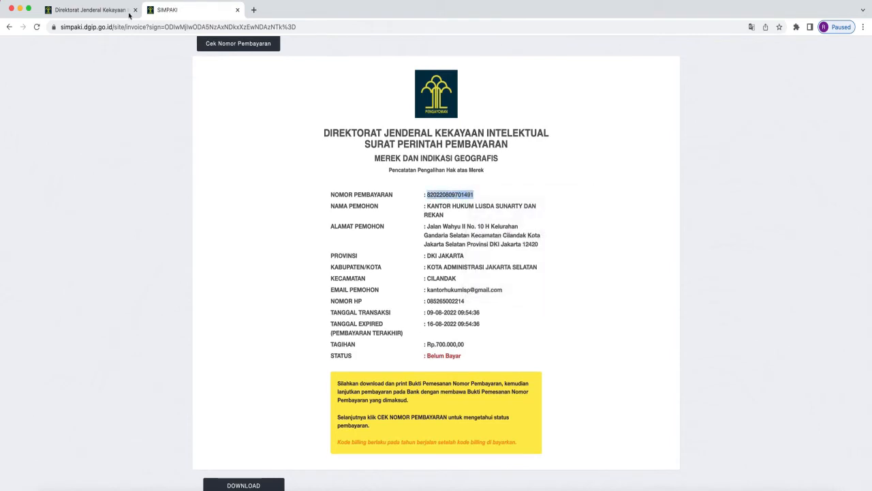
click(89, 10)
right_click(386, 283)
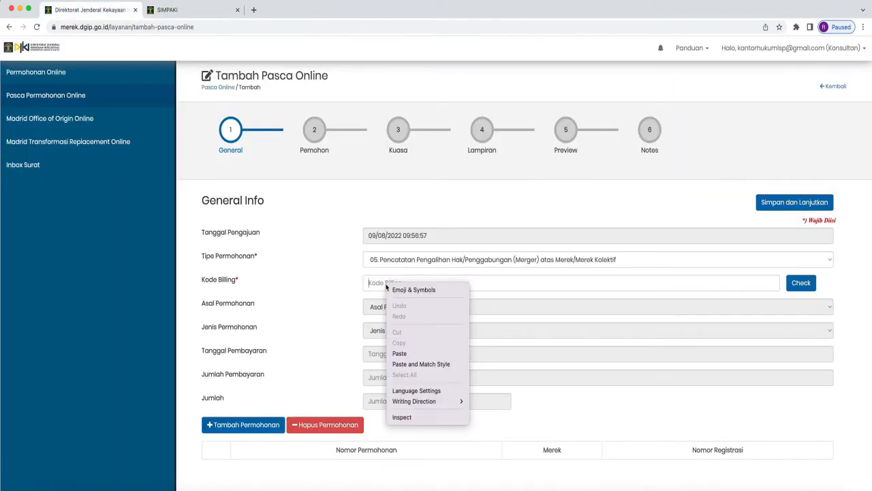
click(409, 360)
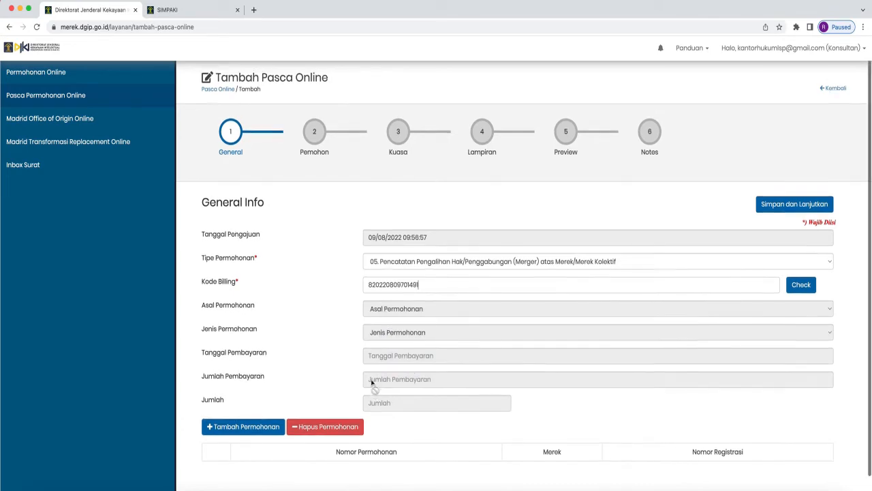
scroll(373, 385, down, 1)
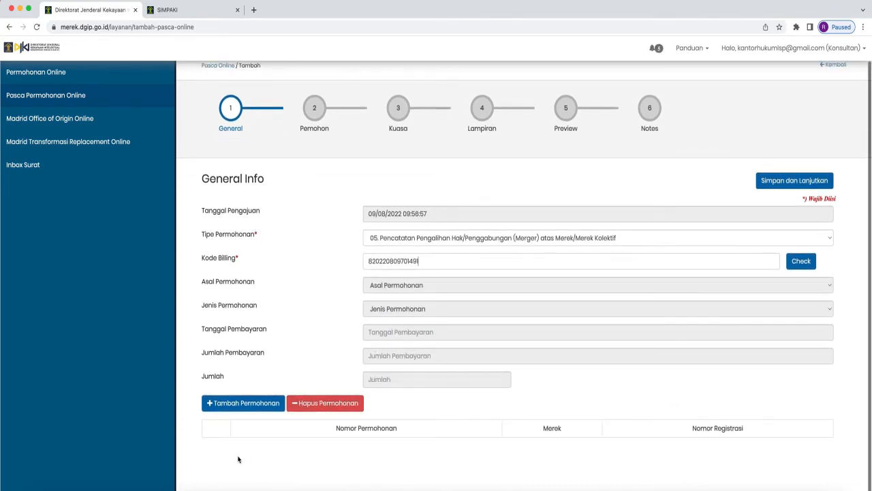
click(233, 403)
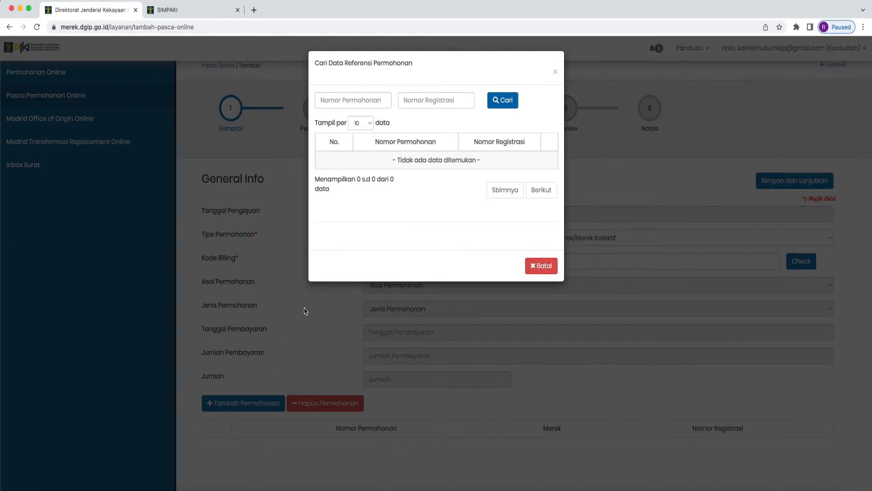
click(320, 99)
click(378, 124)
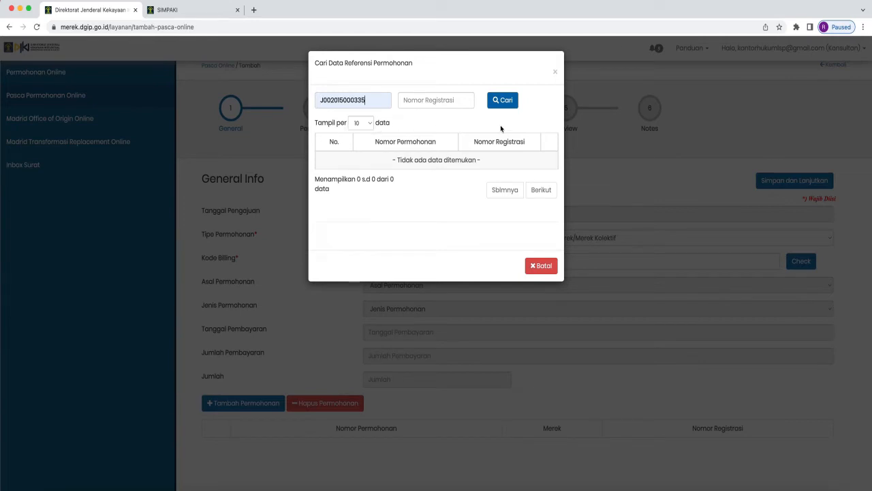
click(431, 100)
click(373, 102)
click(511, 104)
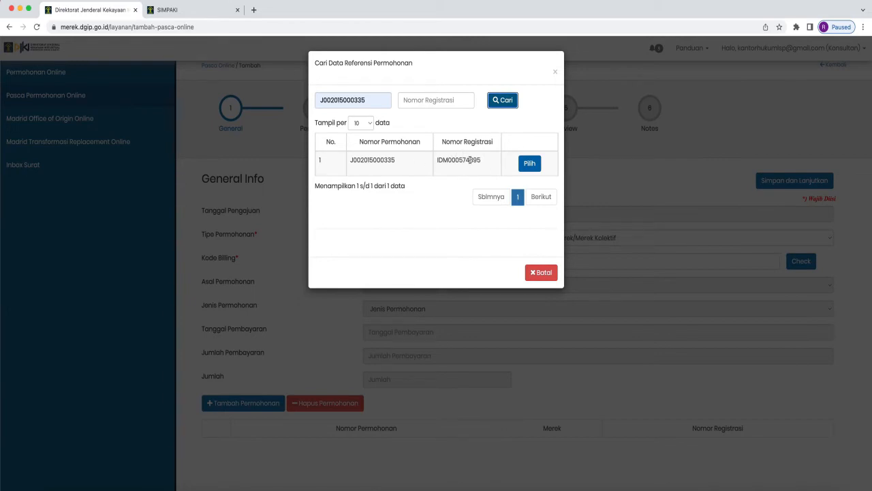
click(530, 163)
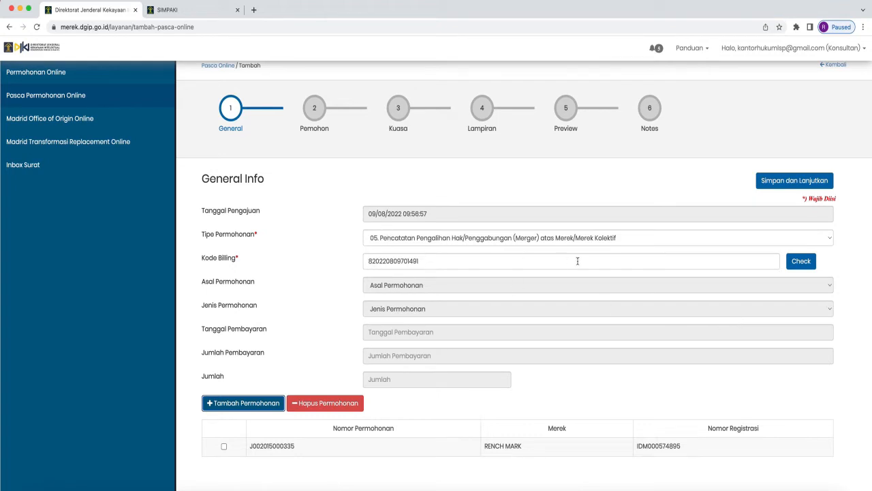
Check the payment status of the entered Kode Billing and dismiss the resulting notice
click(799, 262)
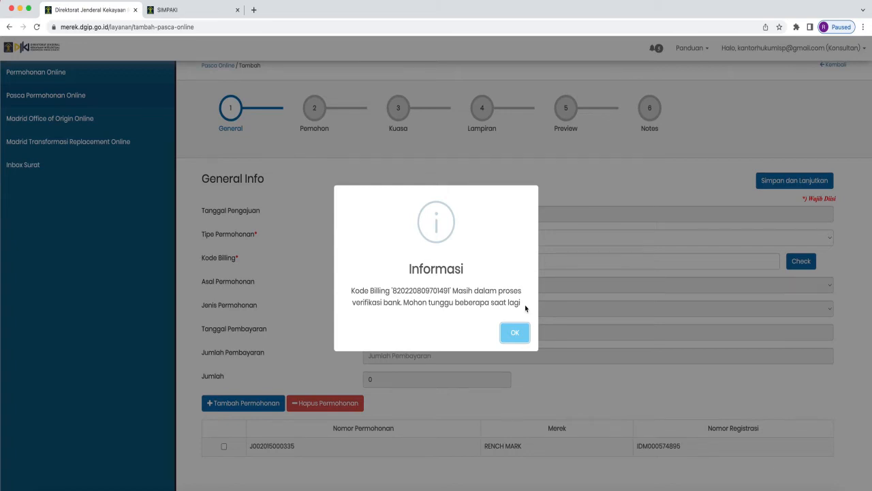
click(525, 340)
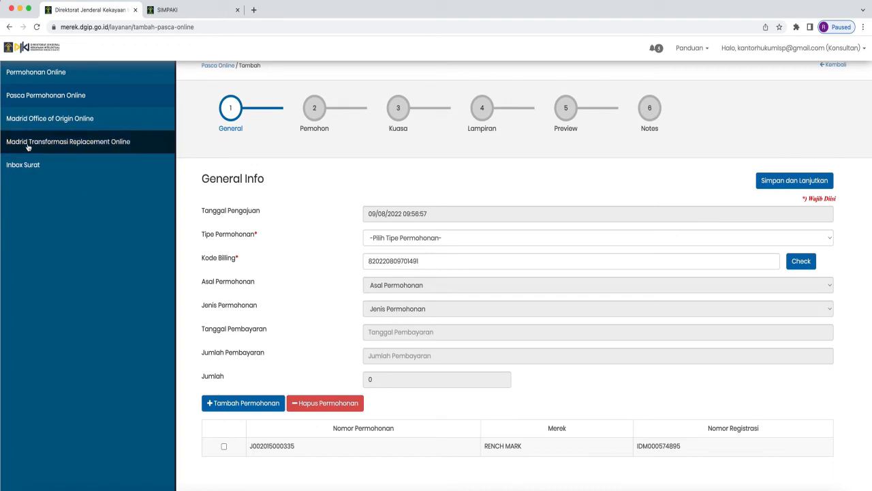
Return to the Pasca Permohonan Online list and examine the previously filed requests and their Tanda Terima receipts
click(58, 102)
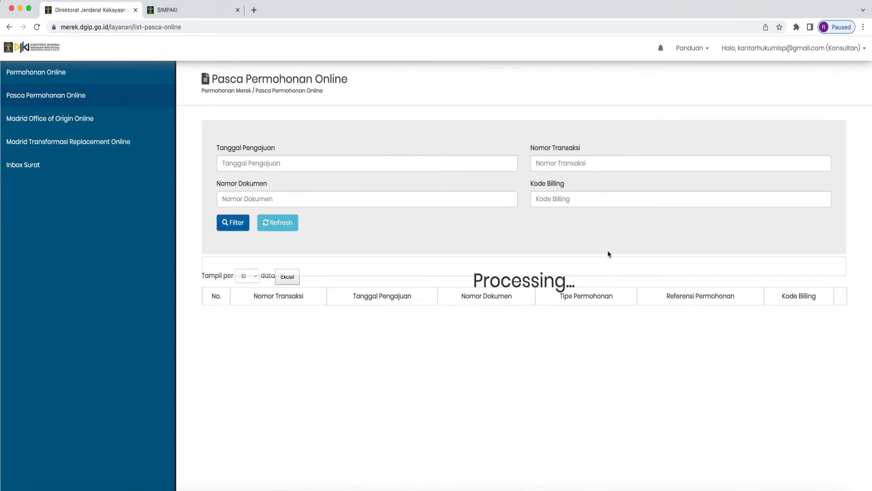
scroll(609, 254, down, 1)
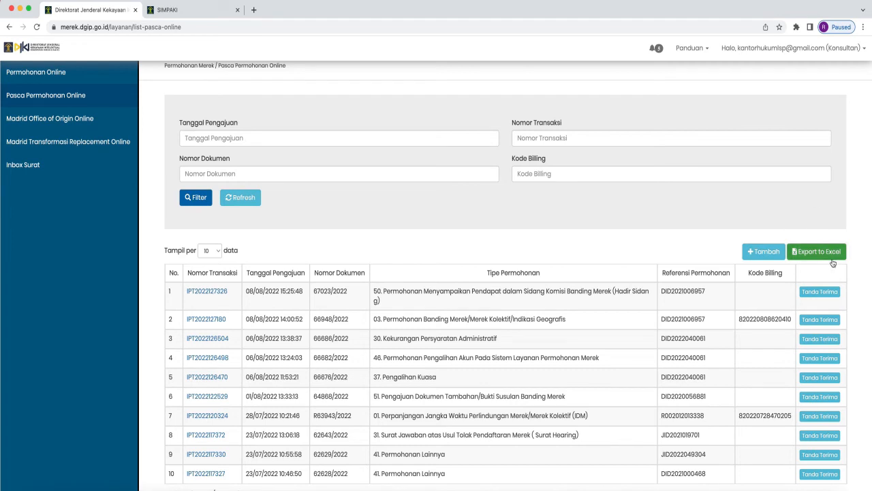
click(820, 55)
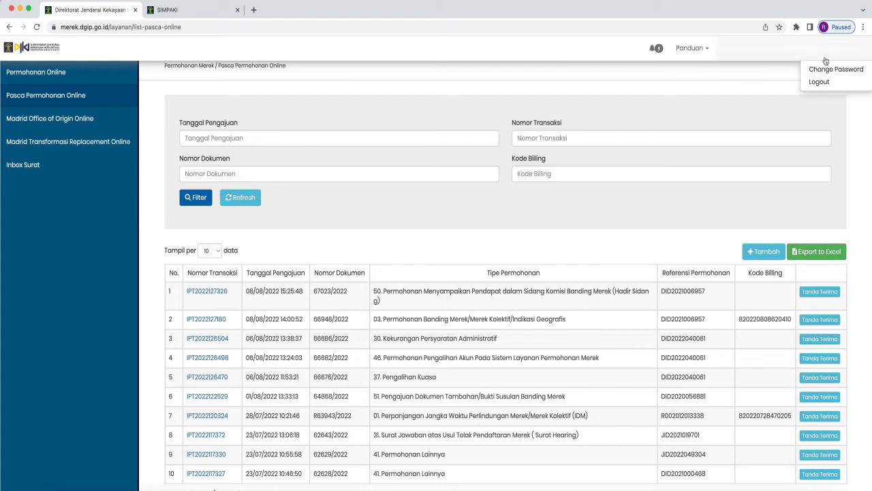
click(790, 106)
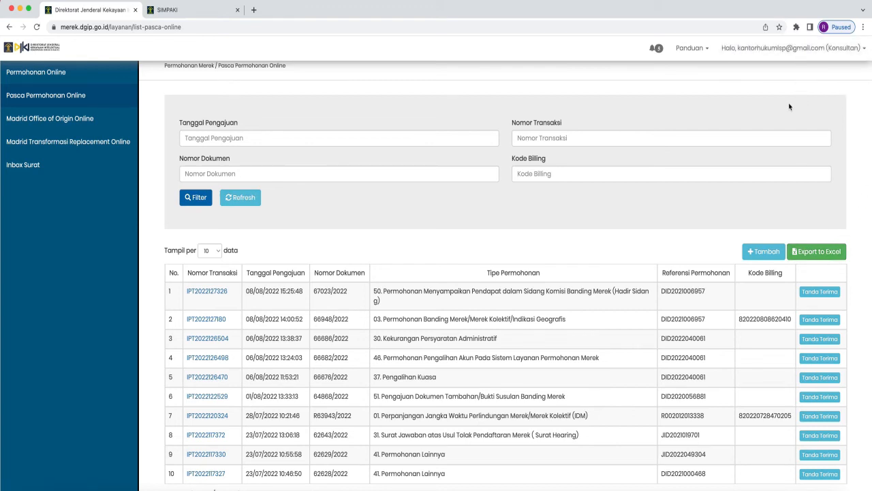